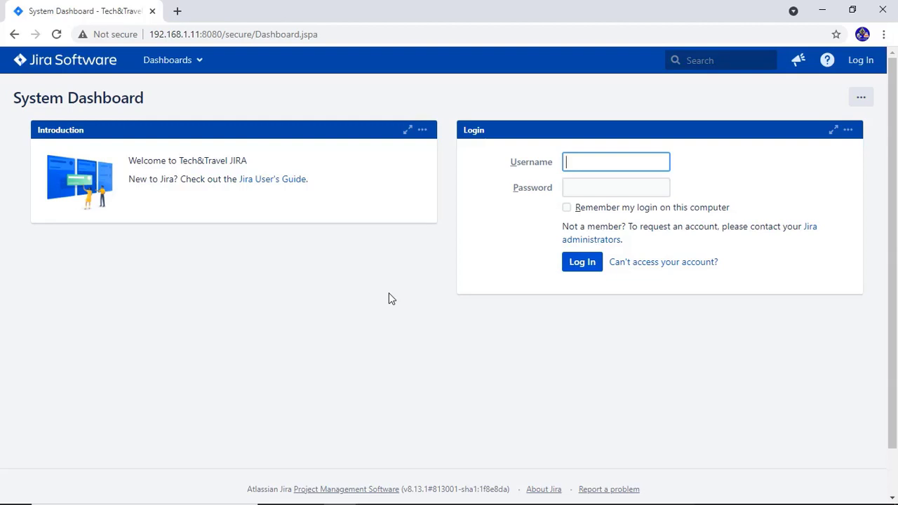
Log in with the project administrator's username and the account password
type("project")
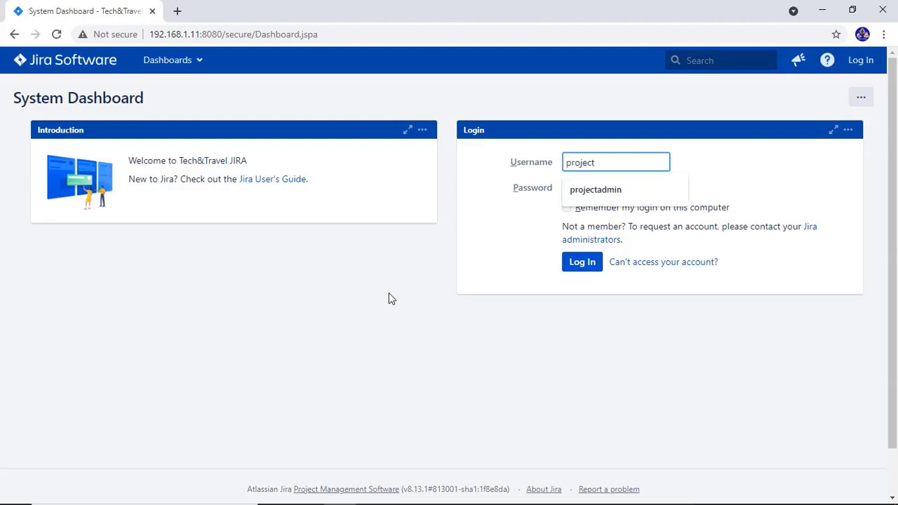
key("Down")
key("Return")
key("Tab")
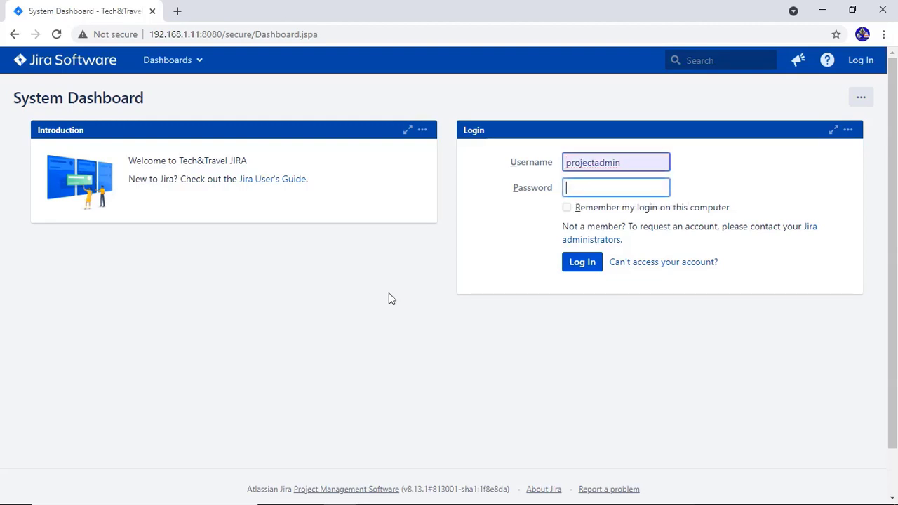
type("••")
key("Return")
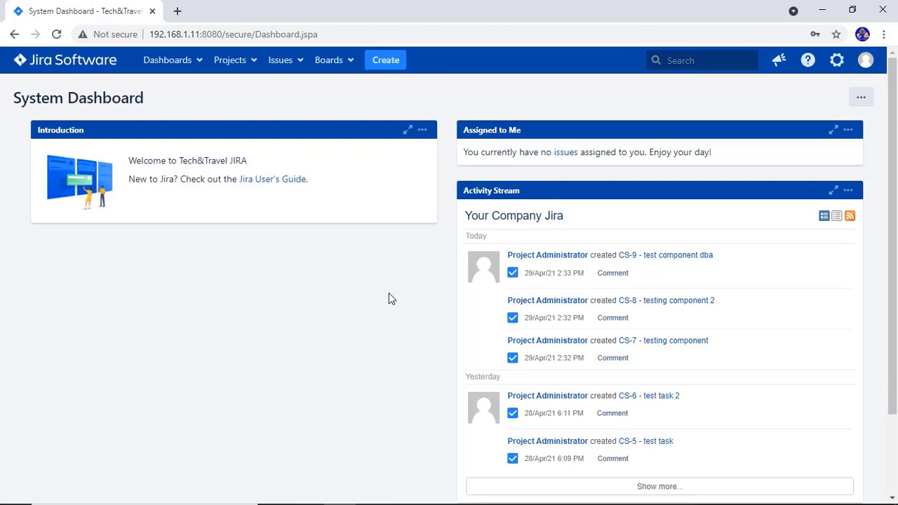
Open the Versions page in the Customer Support (CS) project's settings
left_click(240, 65)
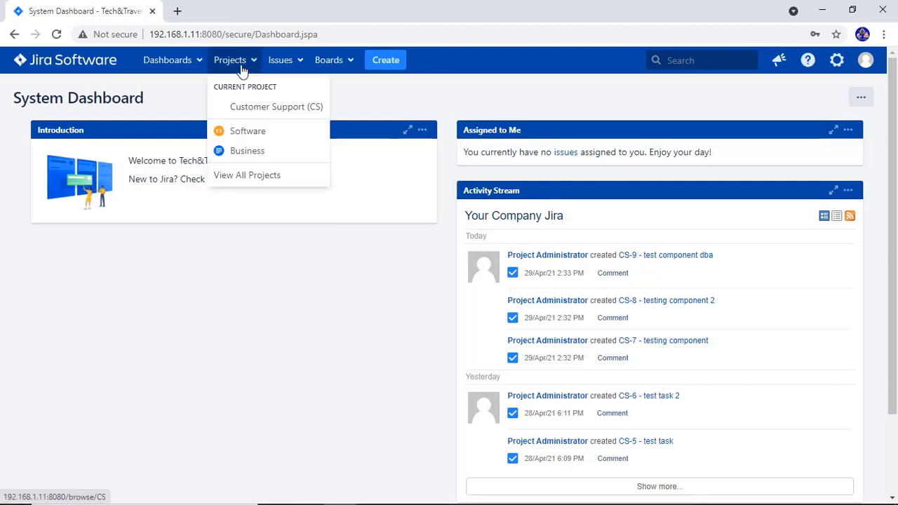
left_click(252, 115)
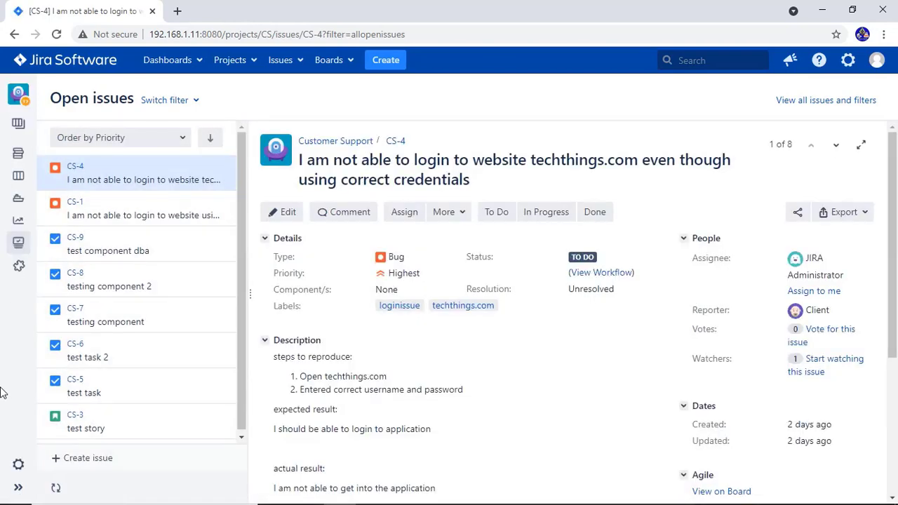
left_click(16, 467)
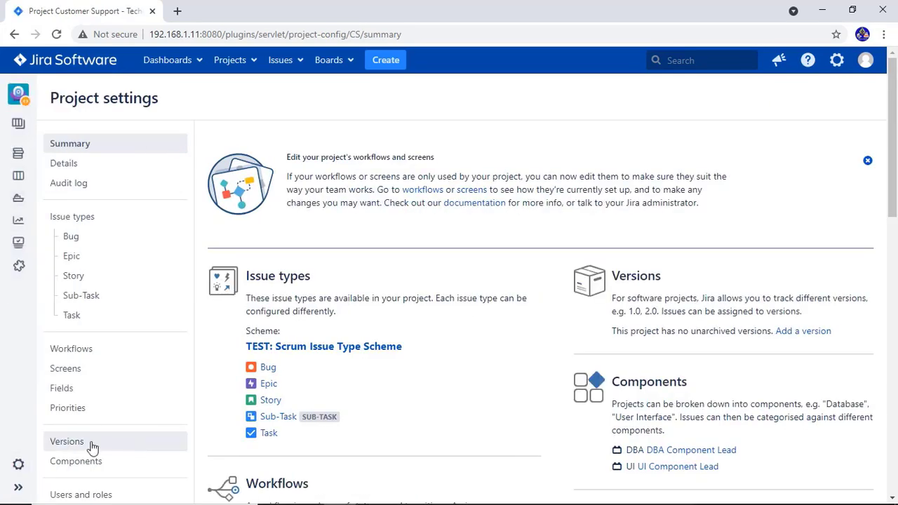
left_click(91, 442)
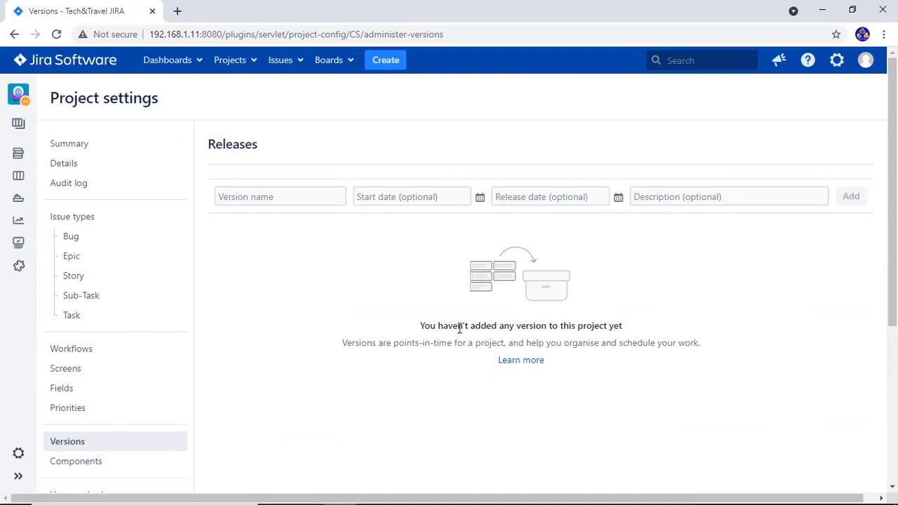
Check the Fix Version/s field on a new Customer Support task form, and return to the project's Versions page
left_click(392, 61)
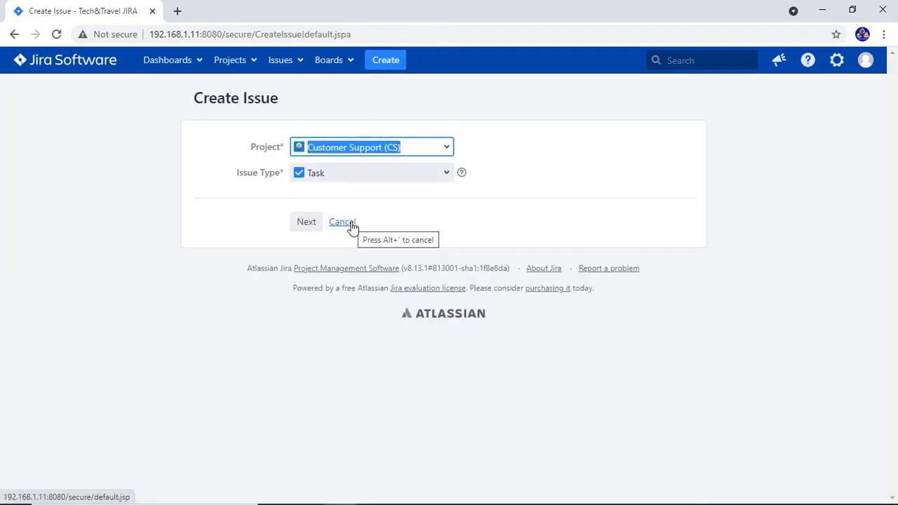
left_click(307, 225)
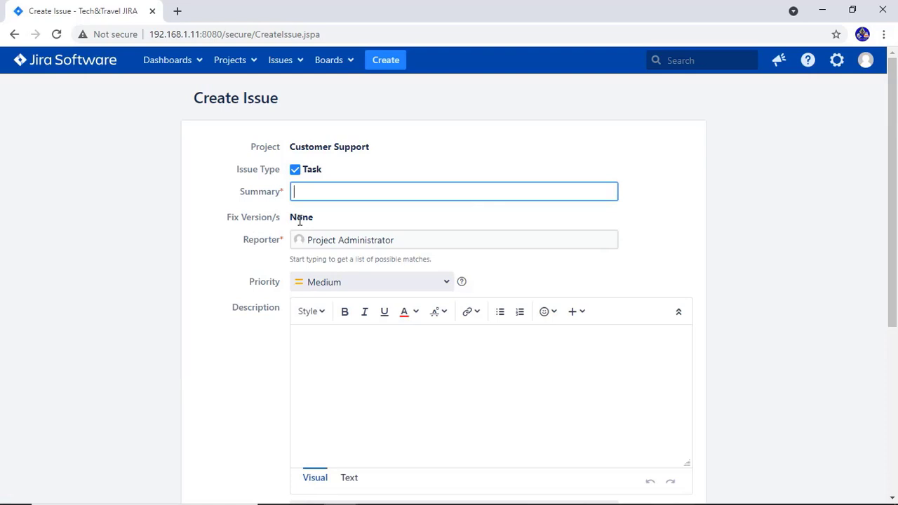
double_click(299, 218)
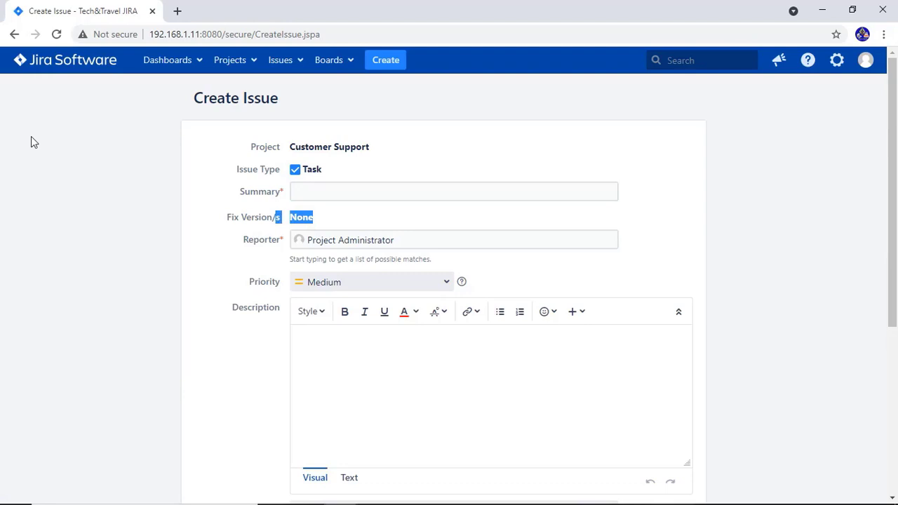
left_click(15, 35)
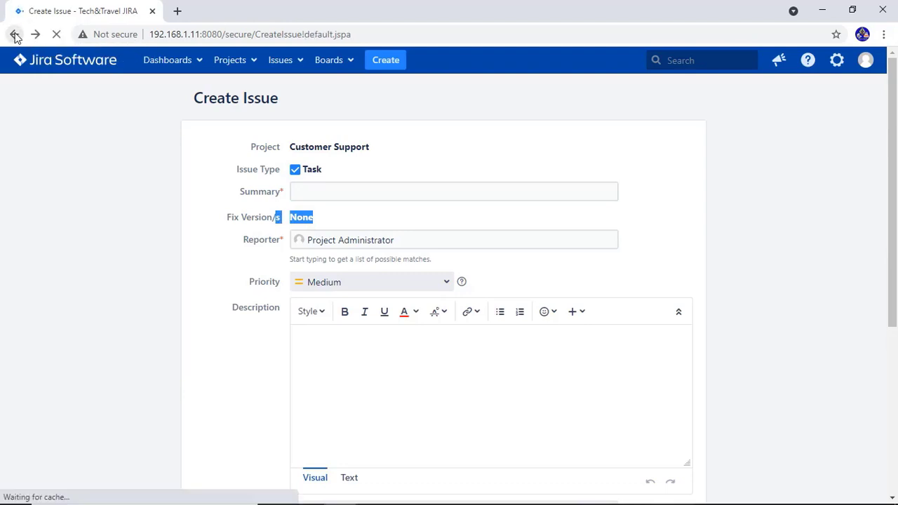
left_click(15, 35)
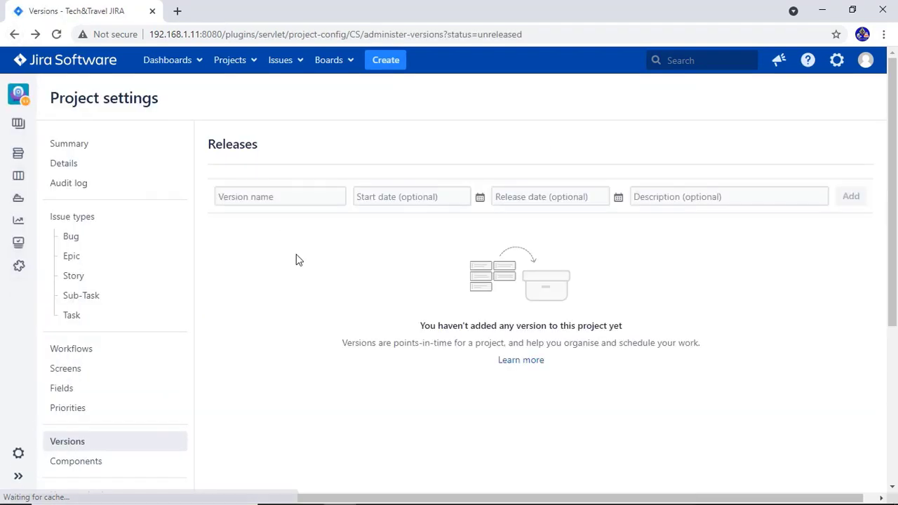
Add two versions named 1.0 and 2.0 to the project, leaving dates and descriptions empty
left_click(303, 202)
type("1.0")
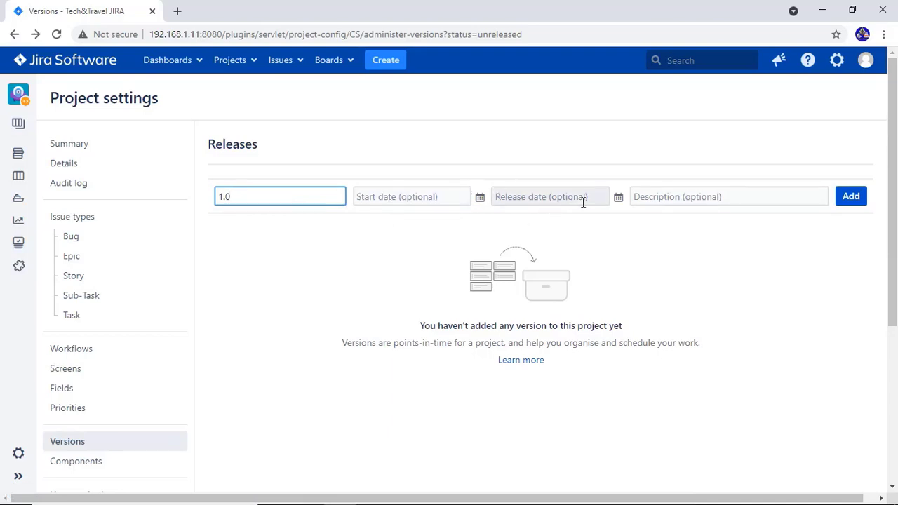
left_click(855, 197)
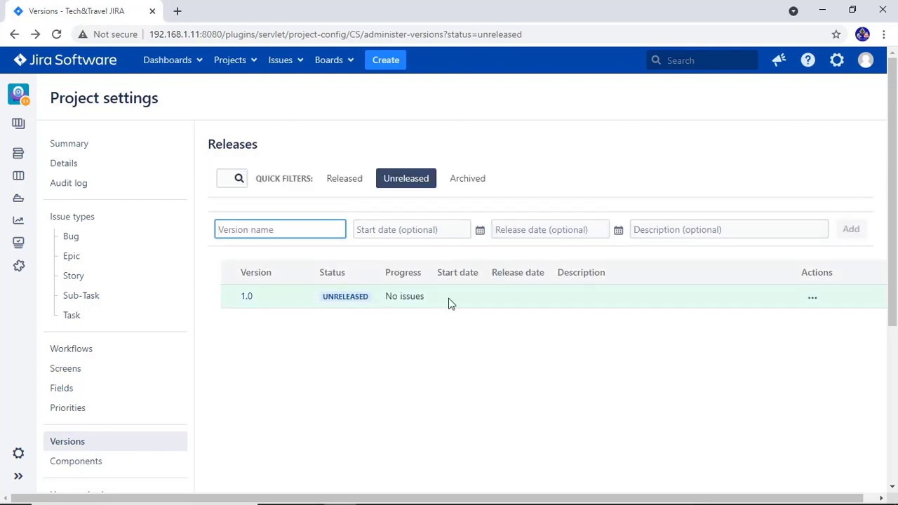
left_click(293, 232)
type("2")
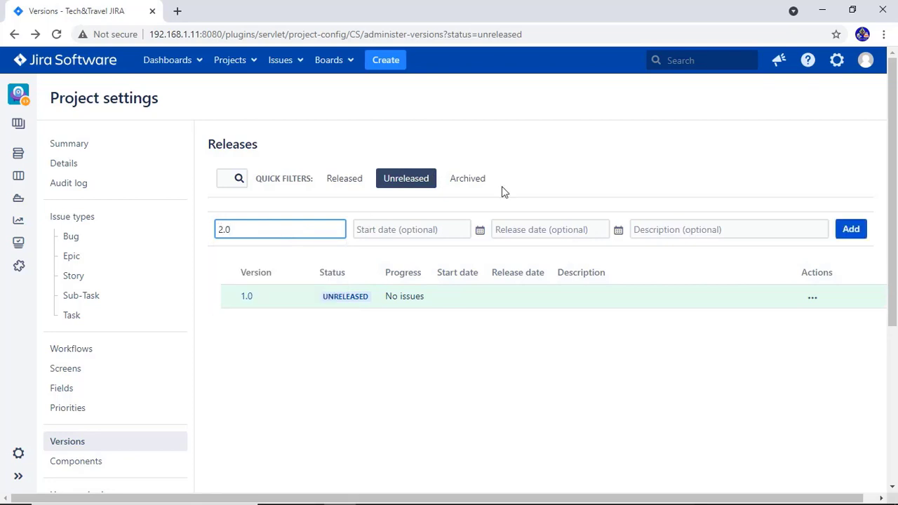
left_click(848, 233)
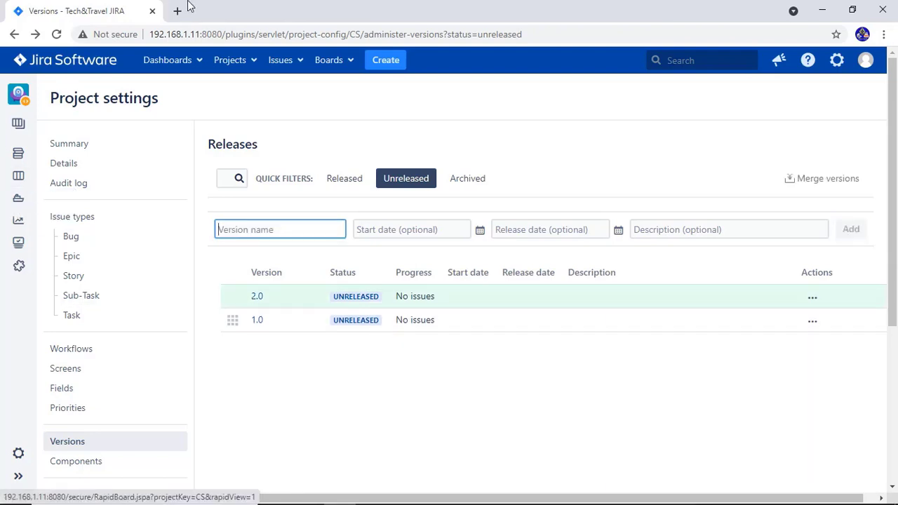
Release version 1.0 with the release date 29/Apr/21
left_click(821, 322)
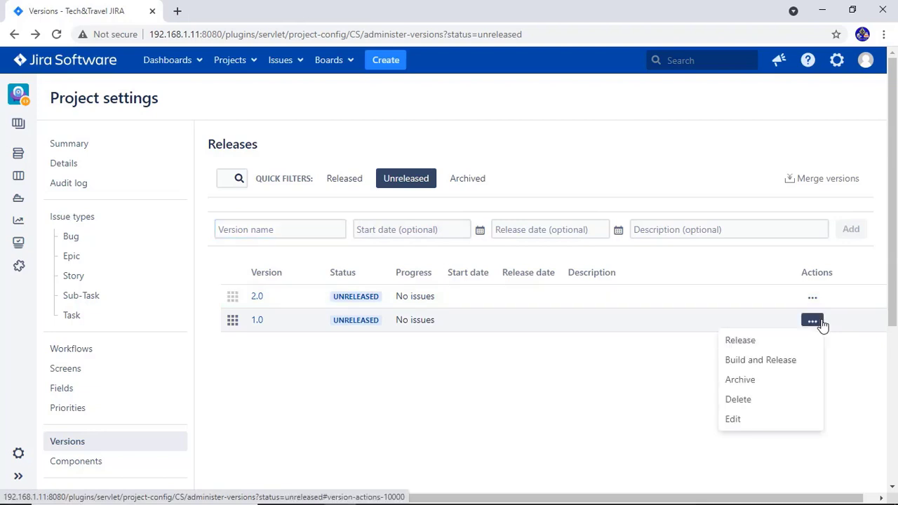
left_click(736, 347)
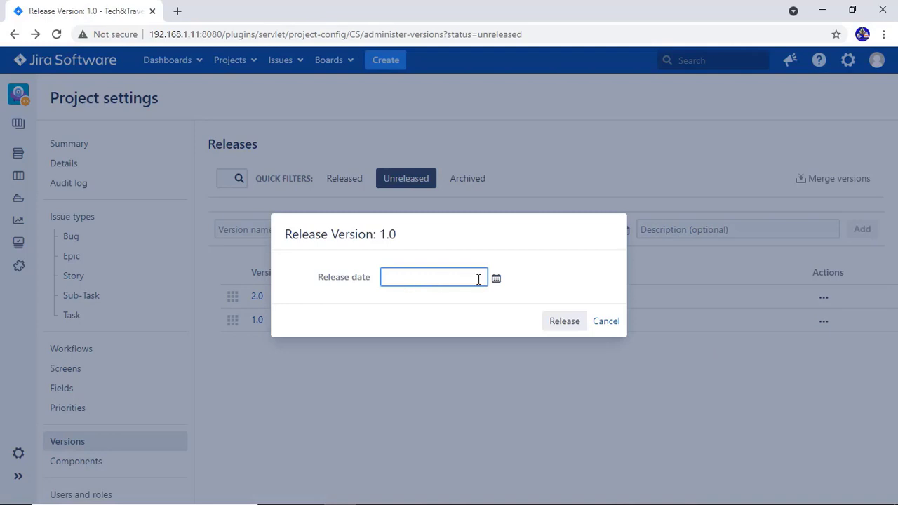
left_click(496, 282)
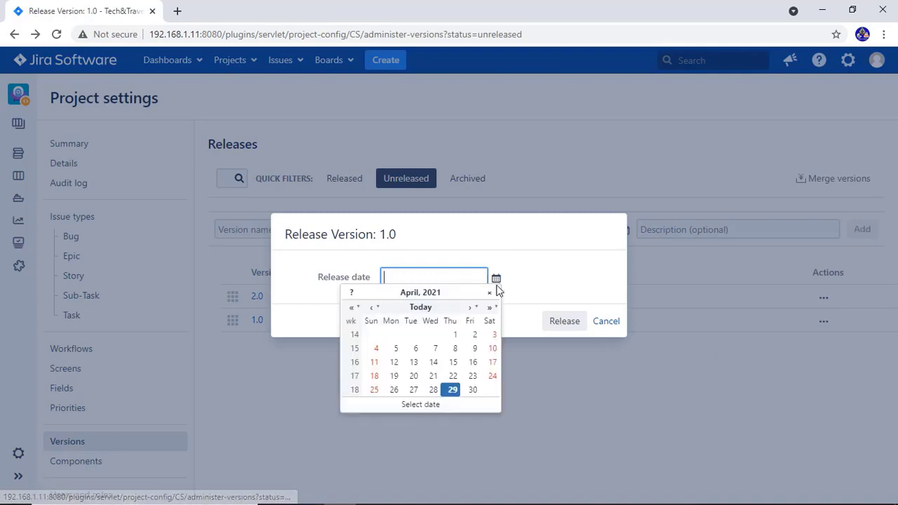
left_click(448, 387)
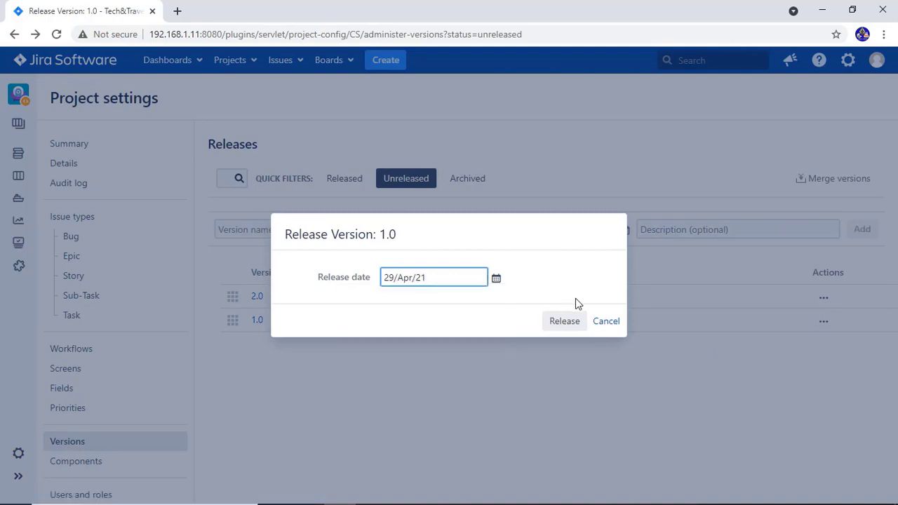
left_click(557, 319)
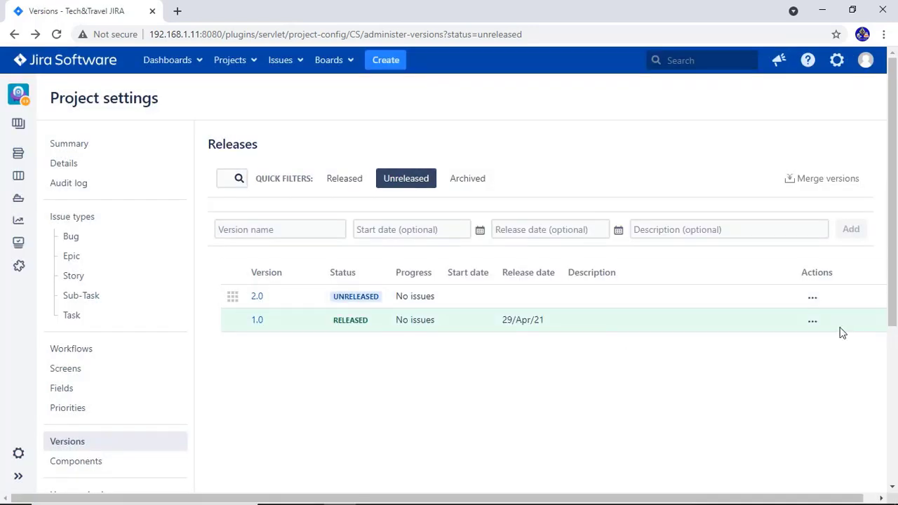
Archive the released version 1.0
left_click(811, 322)
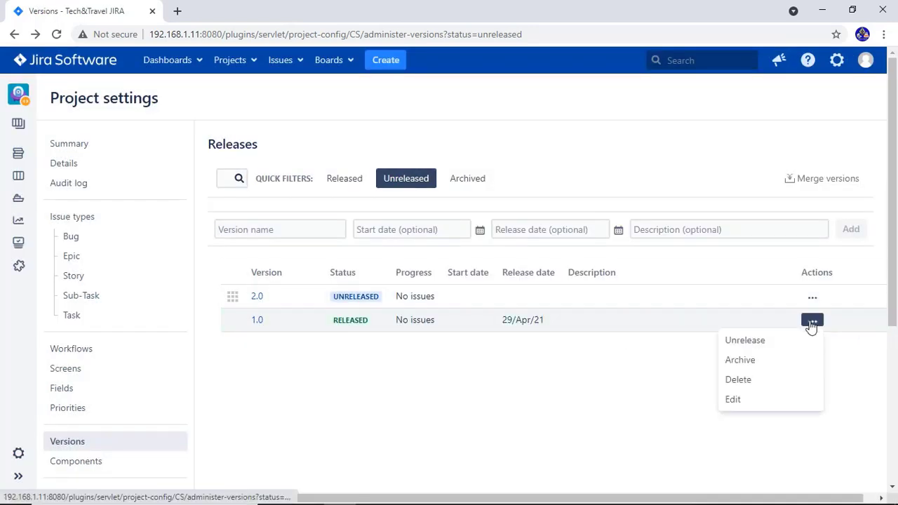
left_click(750, 366)
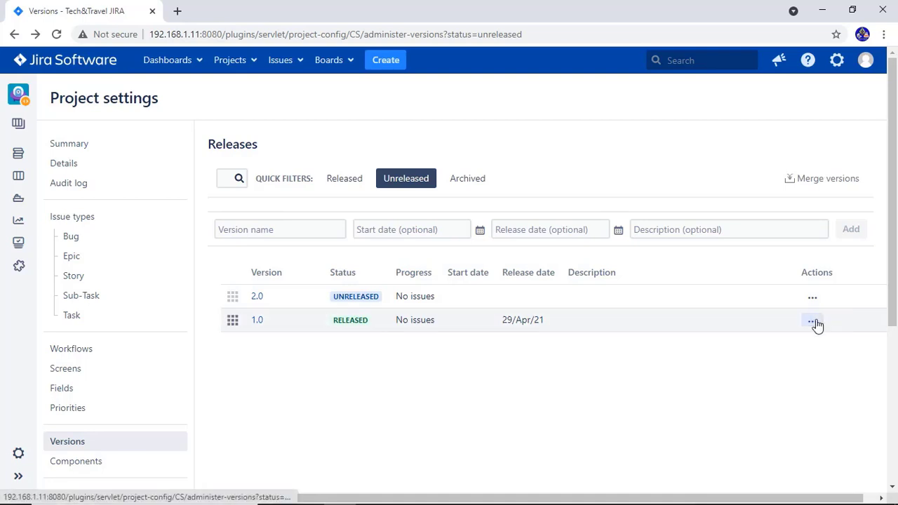
left_click(813, 323)
left_click(767, 360)
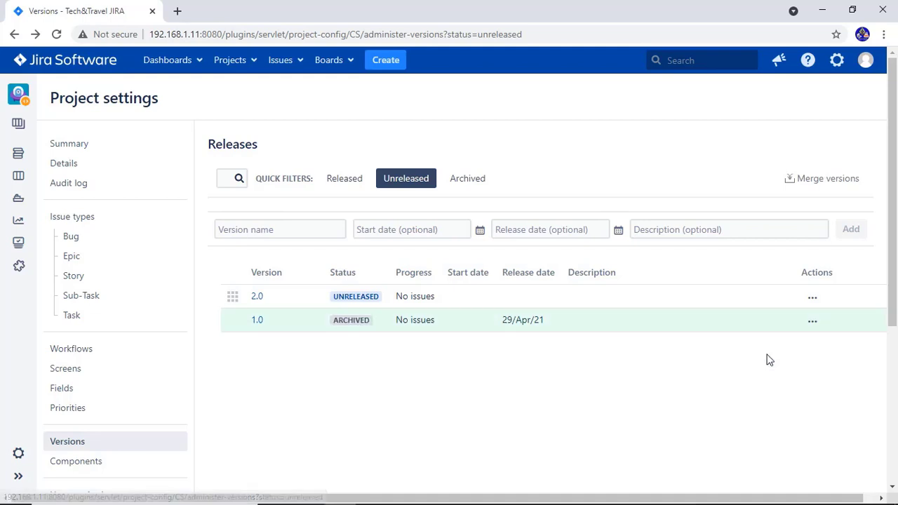
Unarchive version 1.0
left_click(811, 325)
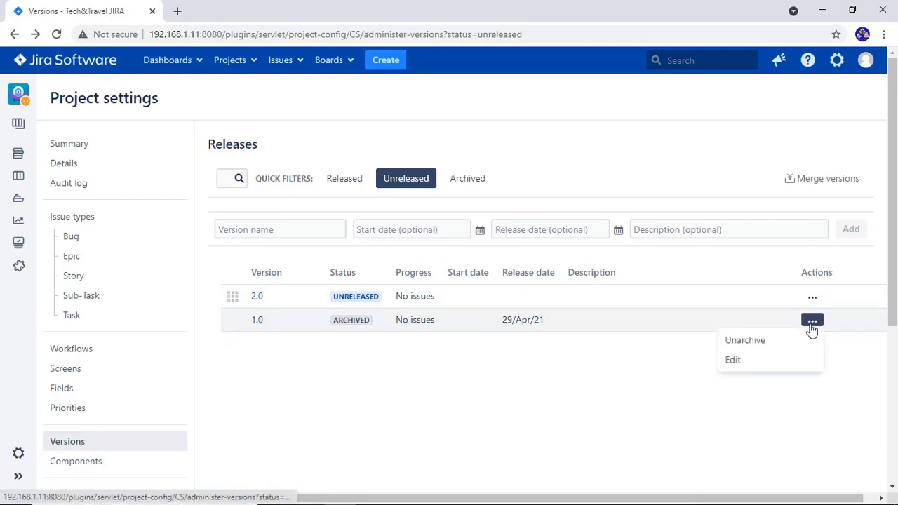
left_click(791, 342)
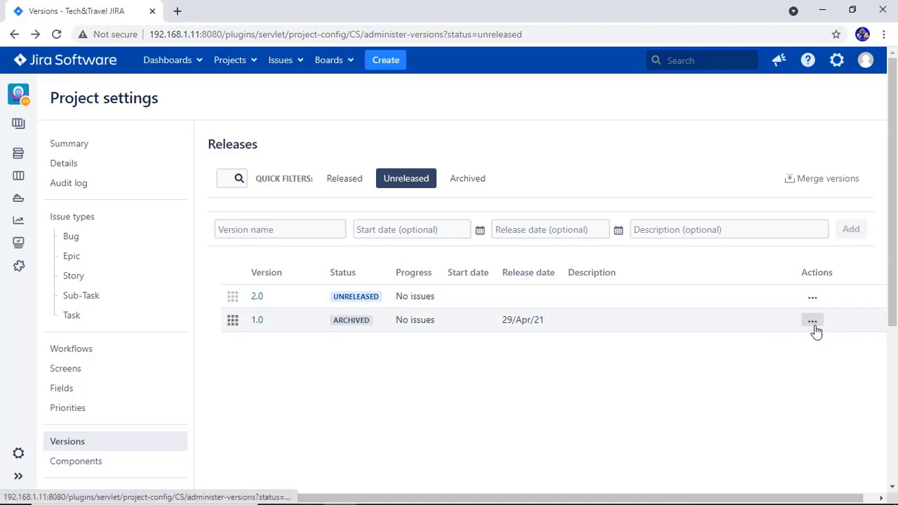
left_click(813, 327)
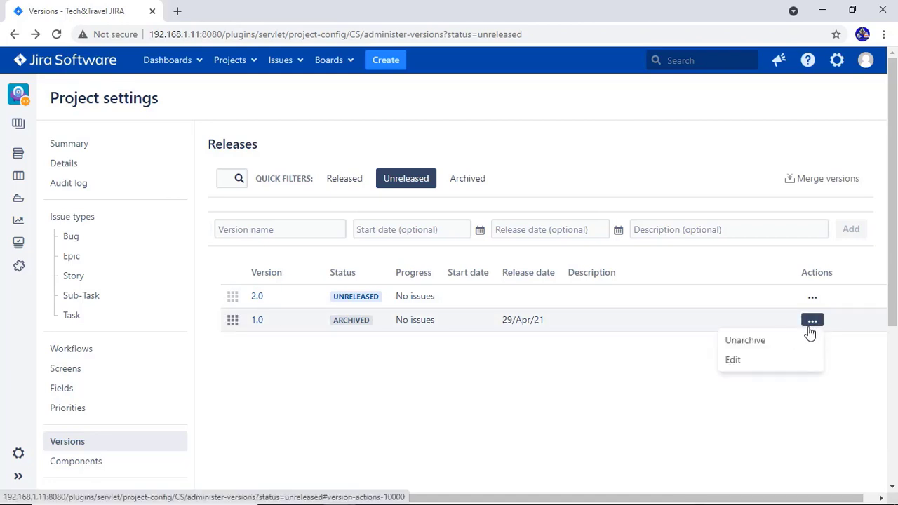
left_click(792, 340)
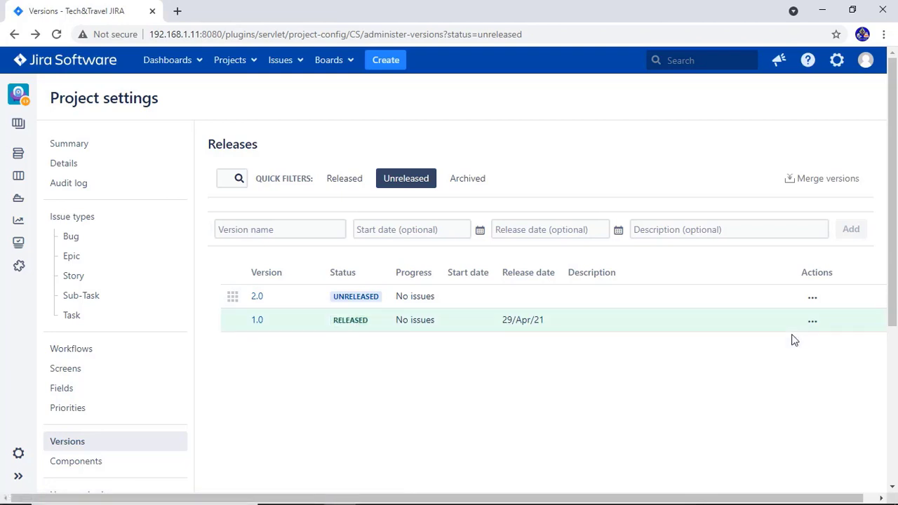
Set version 1.0 back to unreleased
left_click(811, 324)
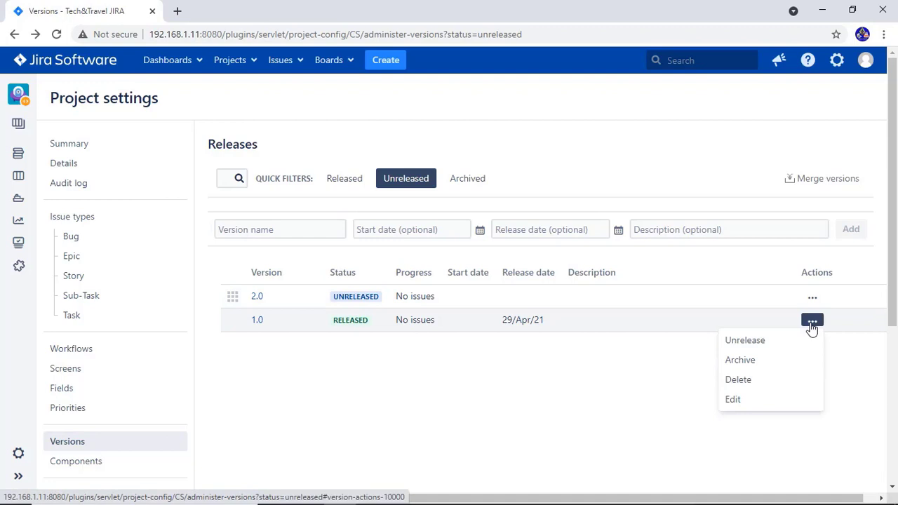
left_click(786, 337)
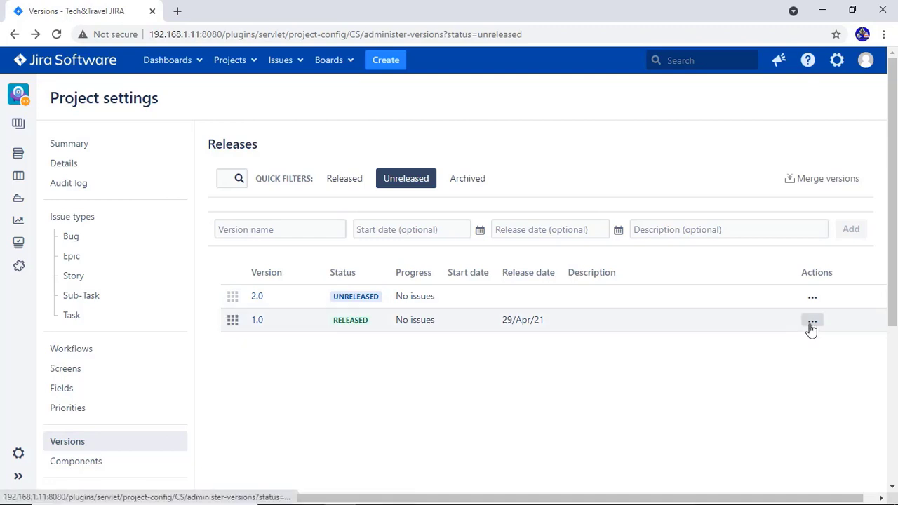
left_click(811, 324)
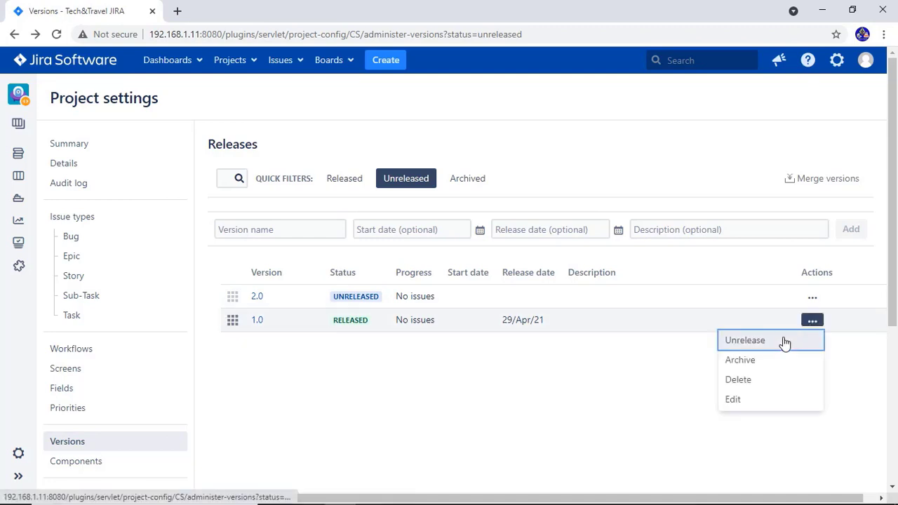
left_click(784, 341)
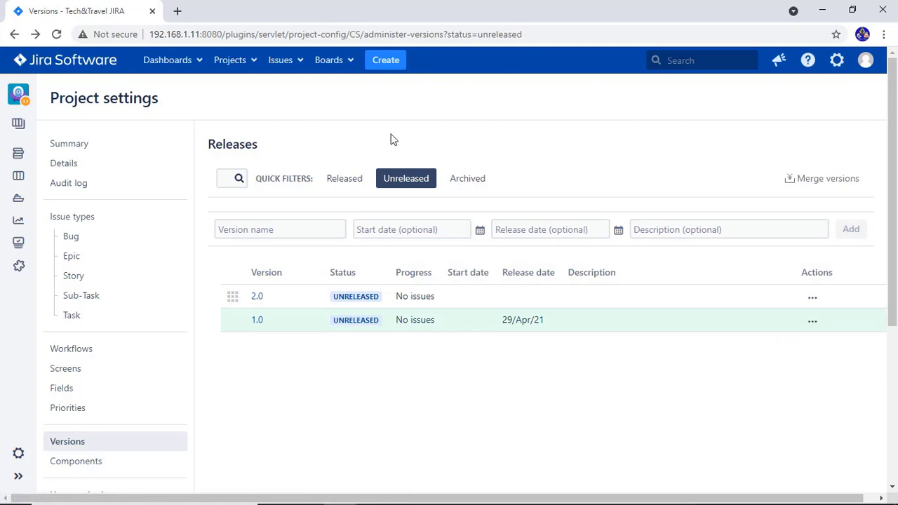
Start a new Task in the Customer Support project and enter "testing versions" as its summary
left_click(399, 58)
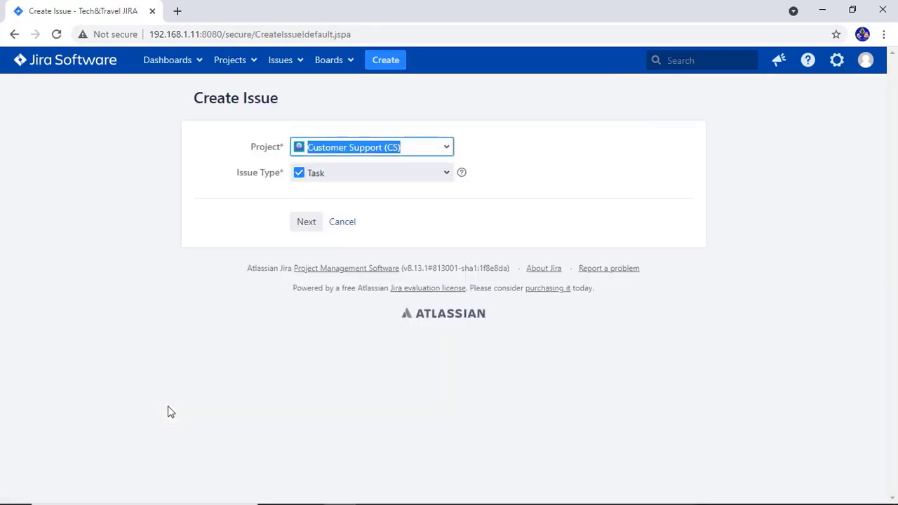
left_click(308, 220)
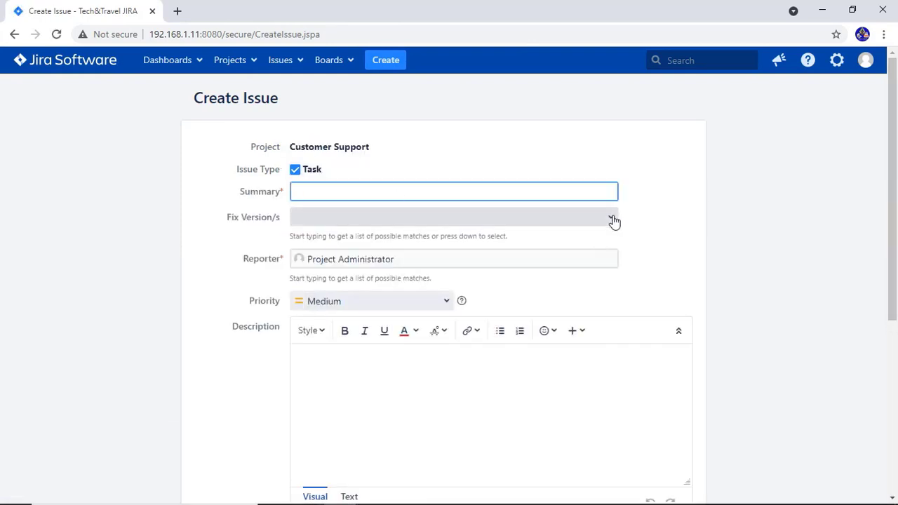
left_click(610, 219)
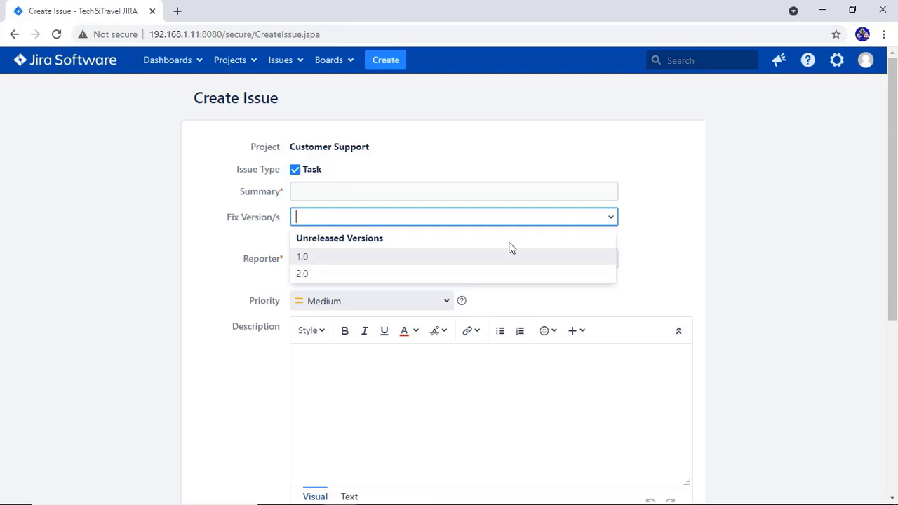
left_click(441, 201)
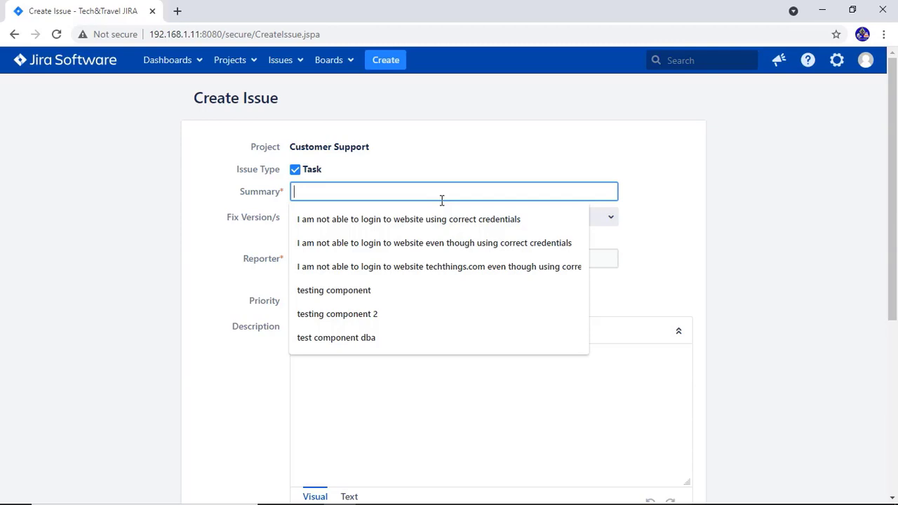
type("testin")
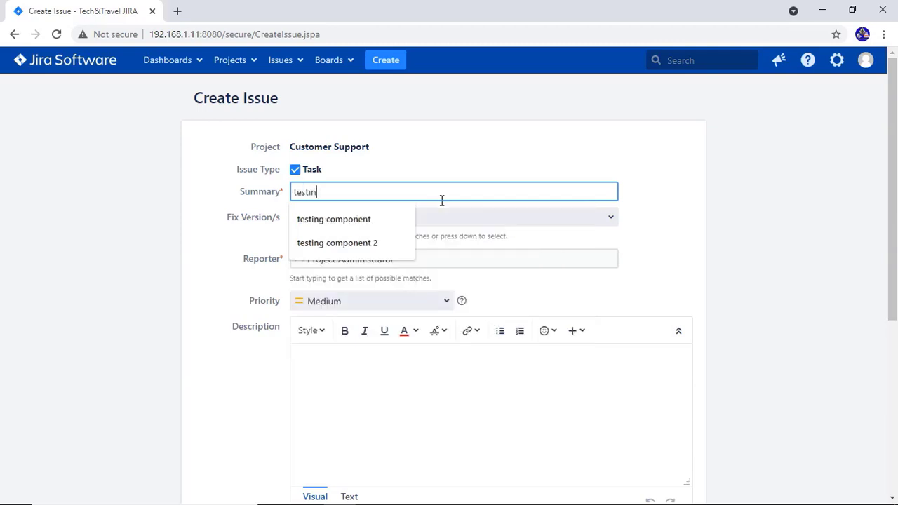
type("g version")
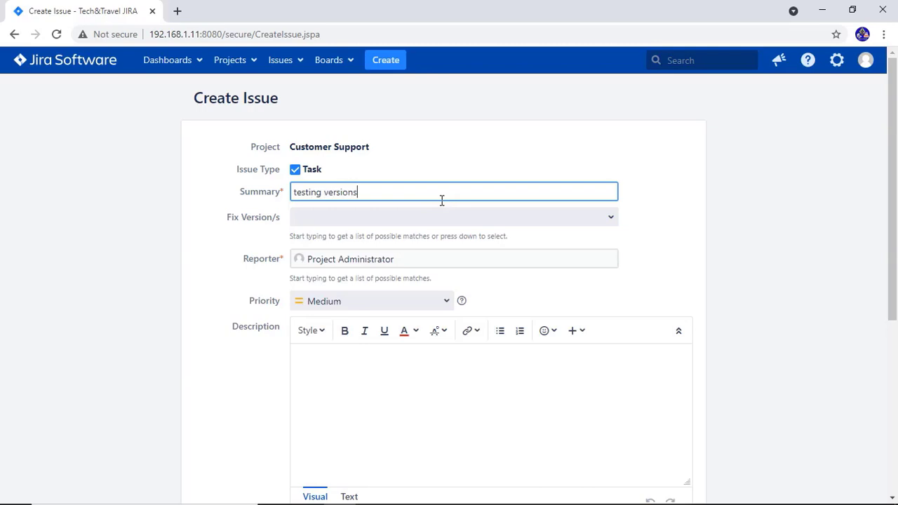
type("s")
Set the task's fix version to 1.0 and create the issue
left_click(439, 213)
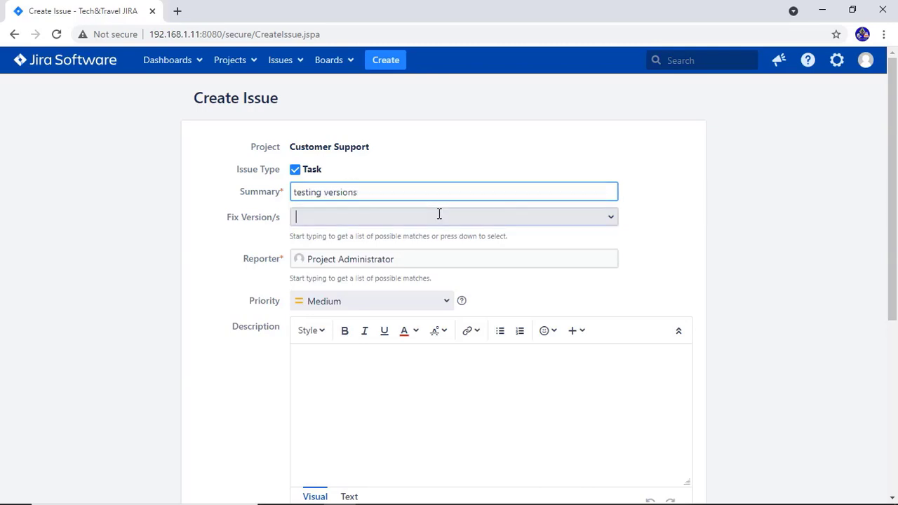
left_click(610, 217)
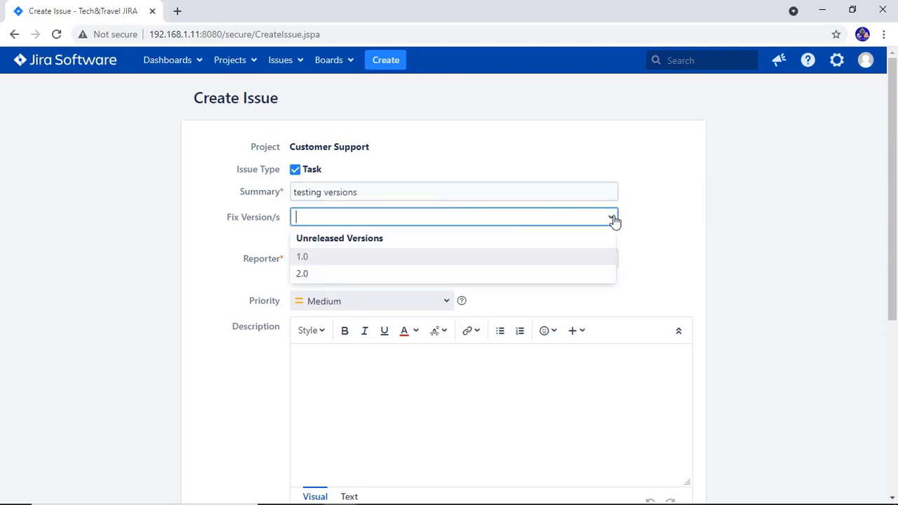
left_click(525, 258)
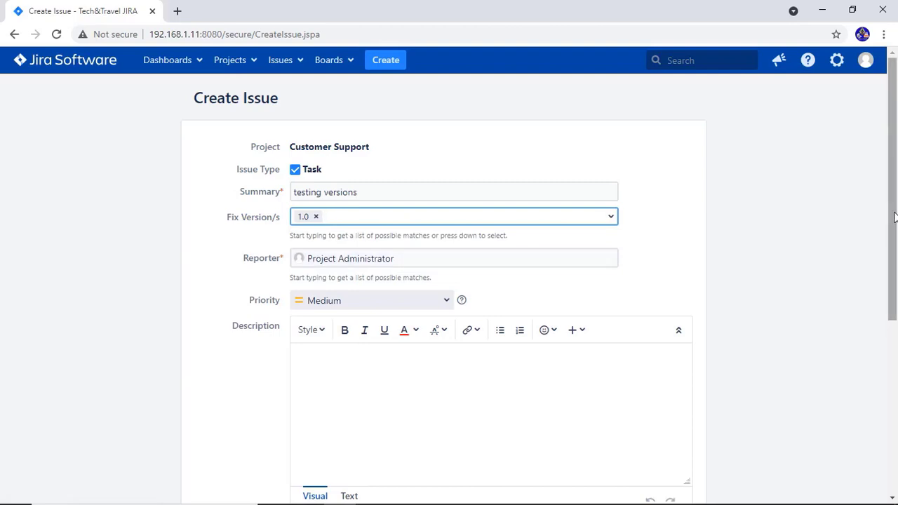
left_click_drag(893, 217, 894, 390)
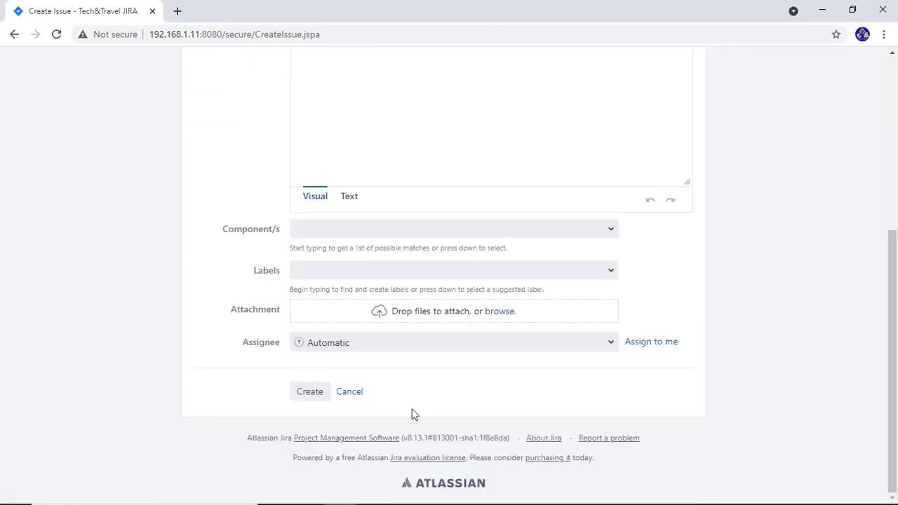
left_click(307, 393)
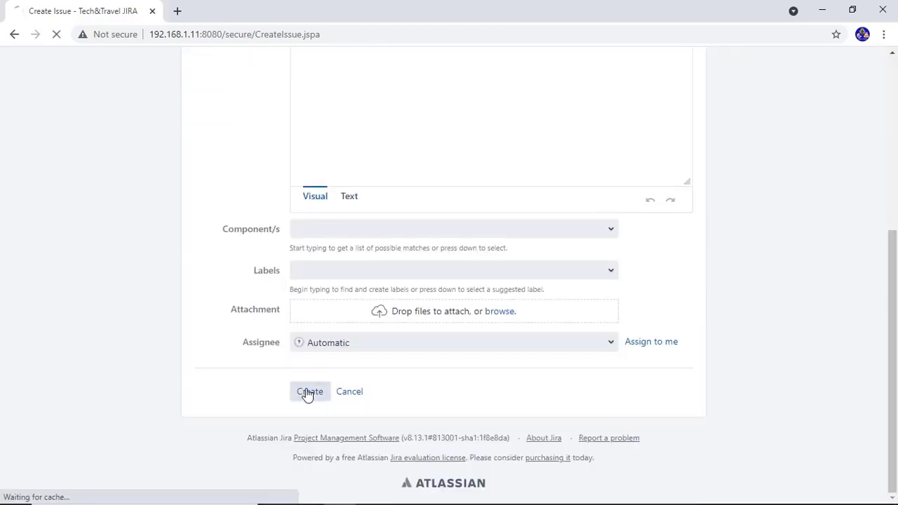